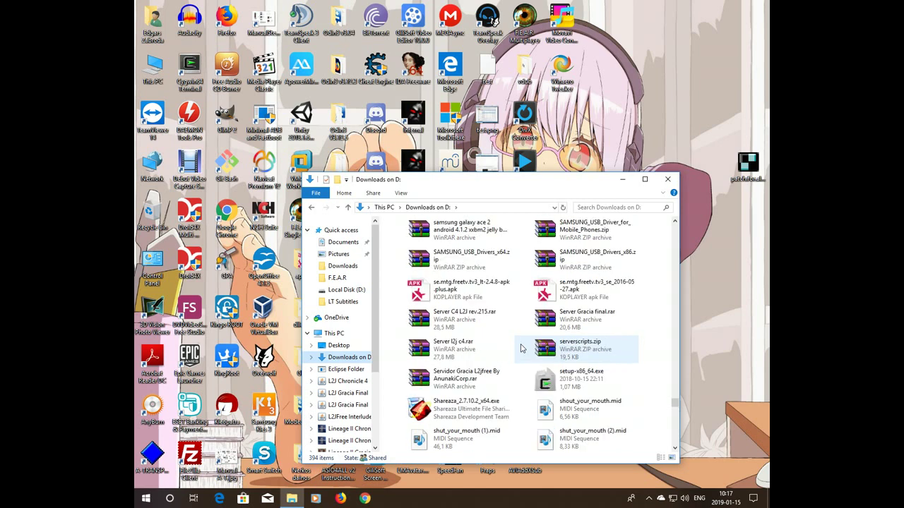
Step: Open SAMSUNG_USB_Driver_for_Mobile_Phones.zip from the downloads folder and launch the driver installer inside it
scroll(521, 348, "up", 3)
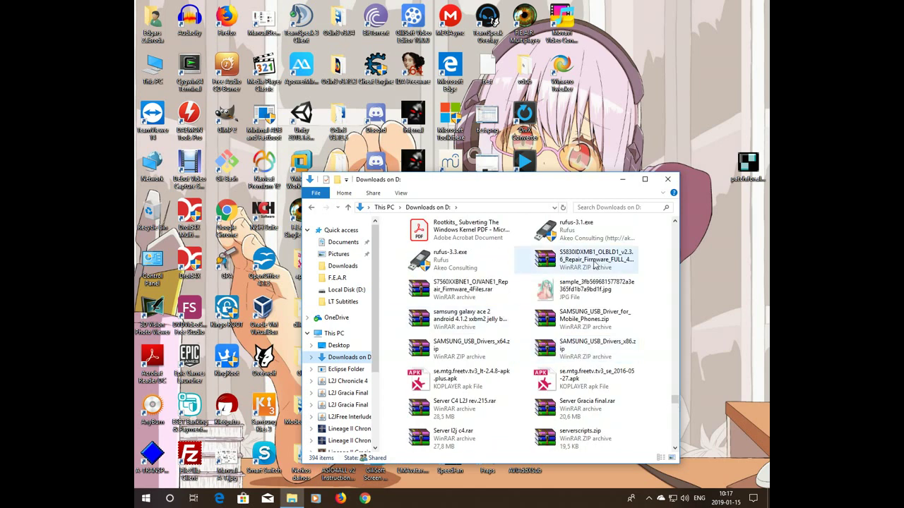
left_click(579, 319)
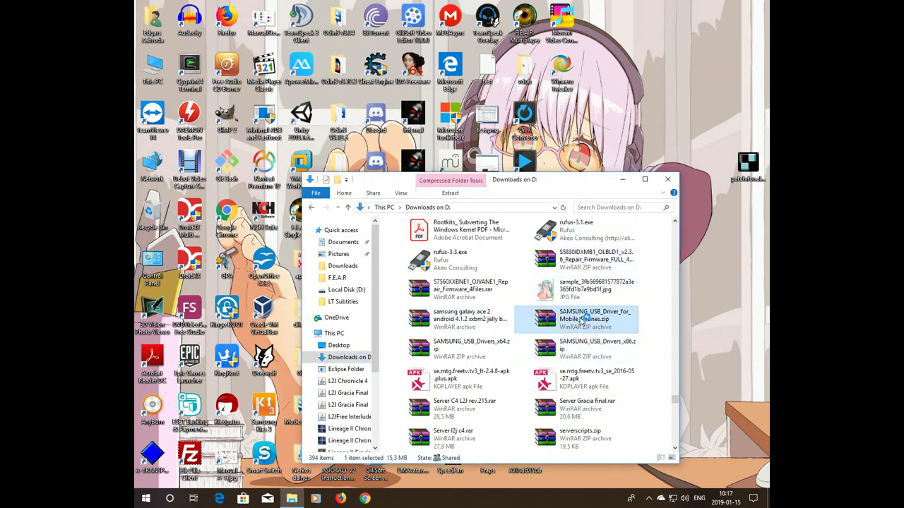
double_click(579, 319)
double_click(270, 139)
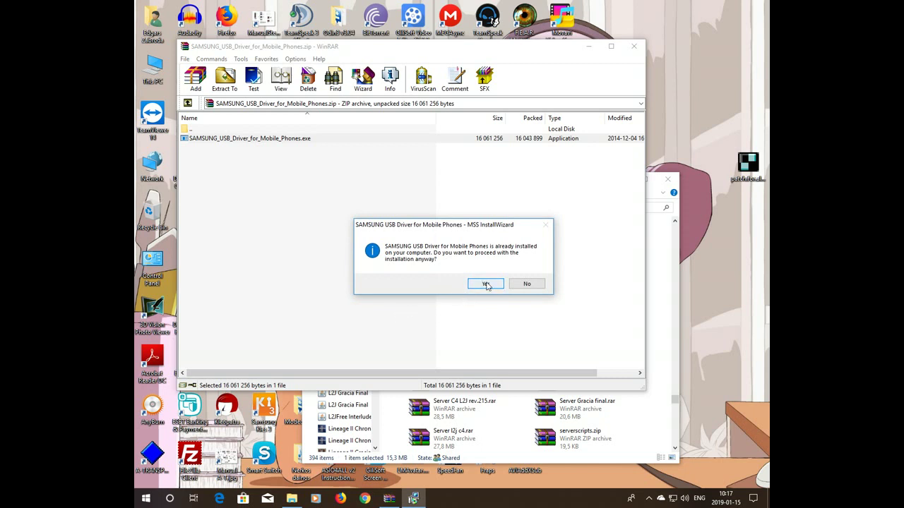
Step: Reinstall the Samsung USB driver with US English, United States of America and the default install location, and close the driver archive
left_click(486, 284)
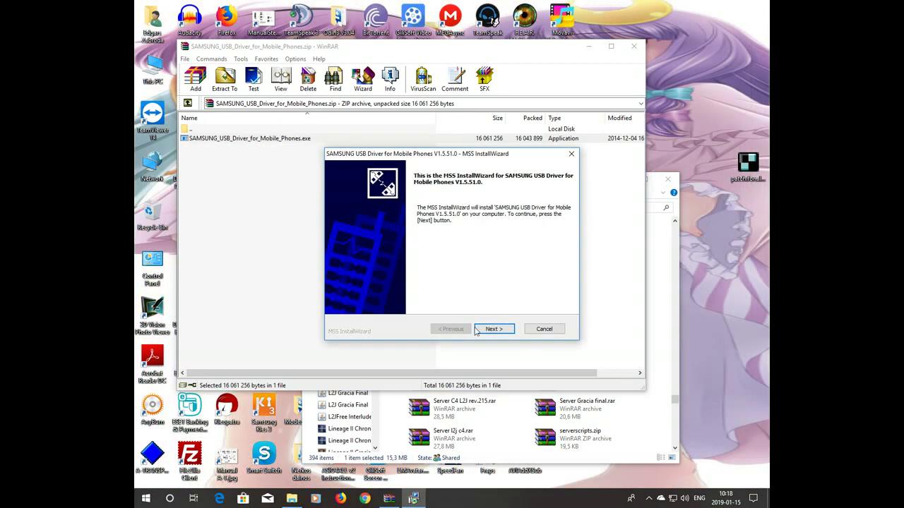
left_click(489, 330)
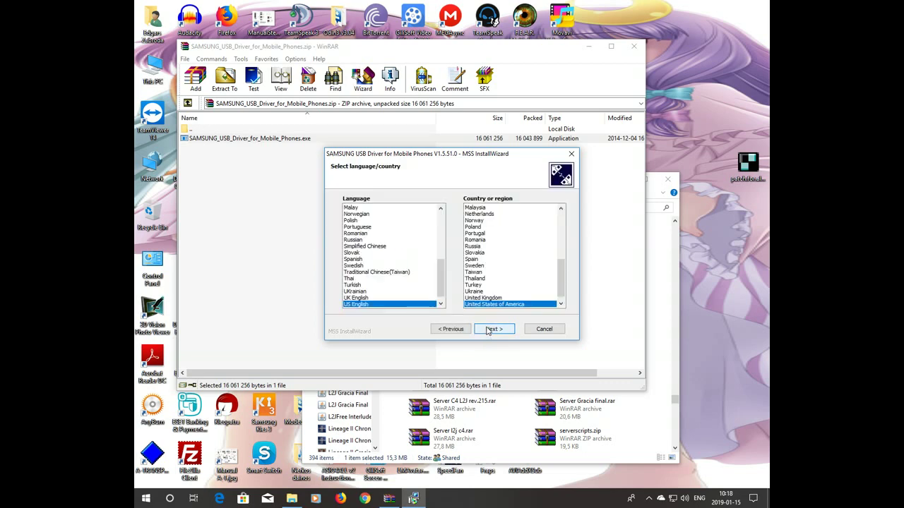
left_click(488, 329)
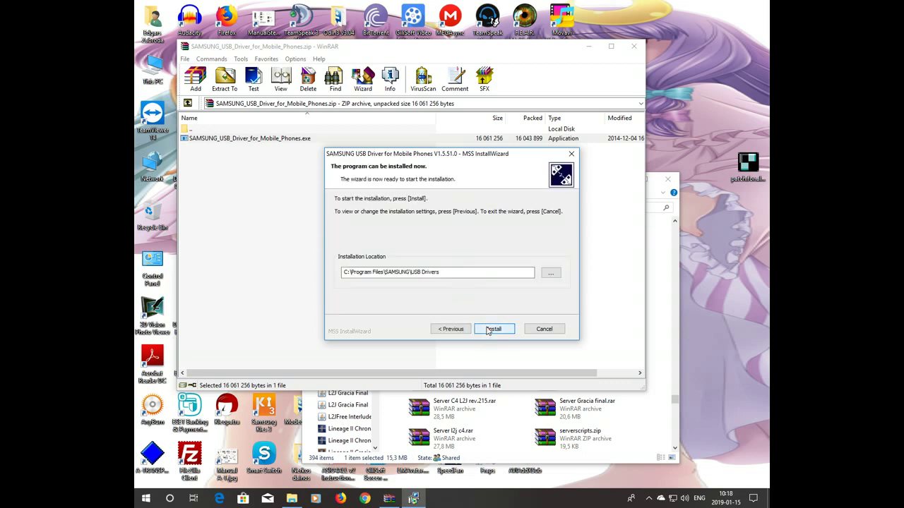
left_click(487, 330)
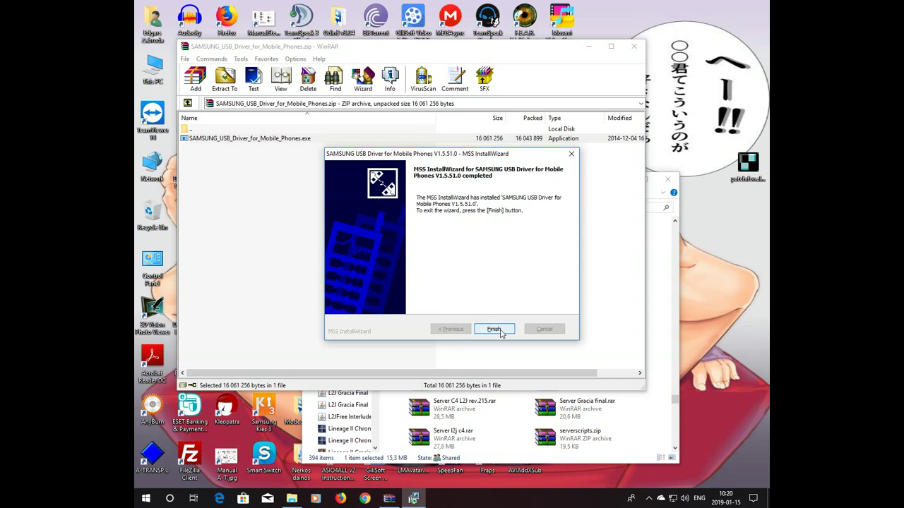
left_click(494, 329)
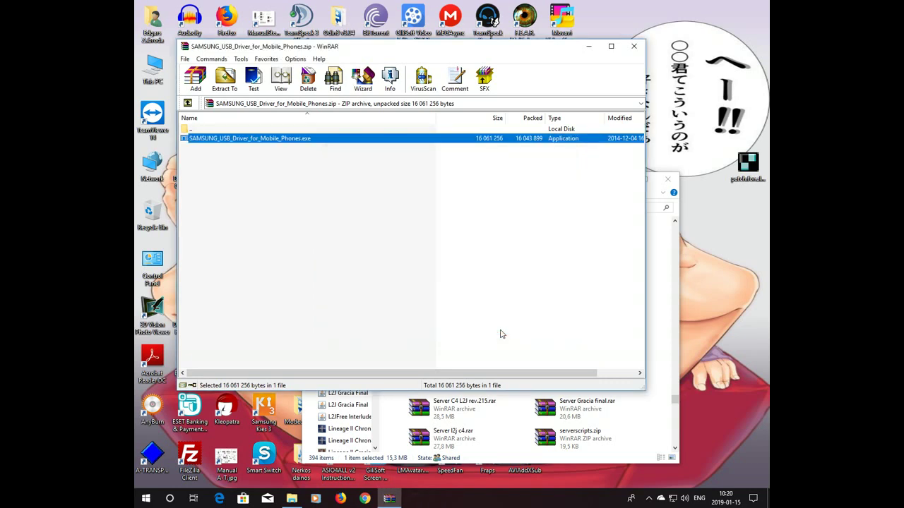
left_click(633, 47)
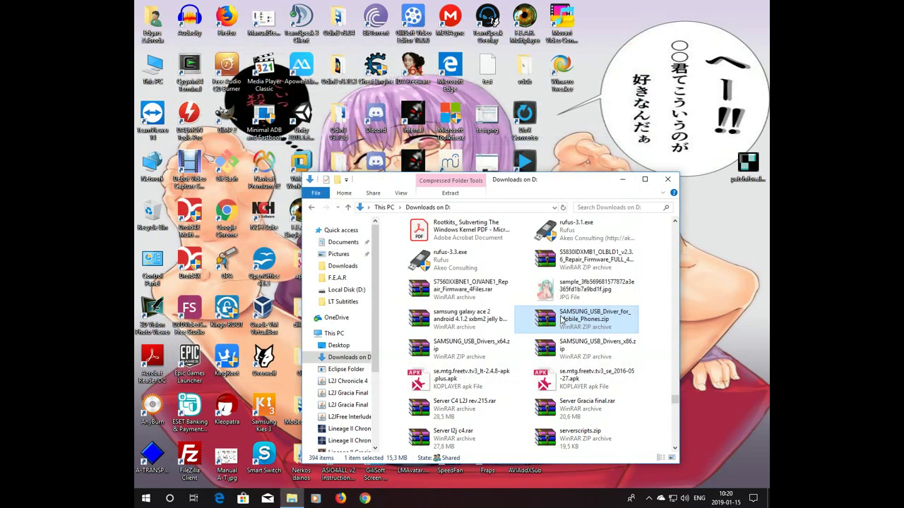
Step: Find Odin3_v3.12.3.zip in the downloads folder and open it
scroll(561, 319, "up", 10)
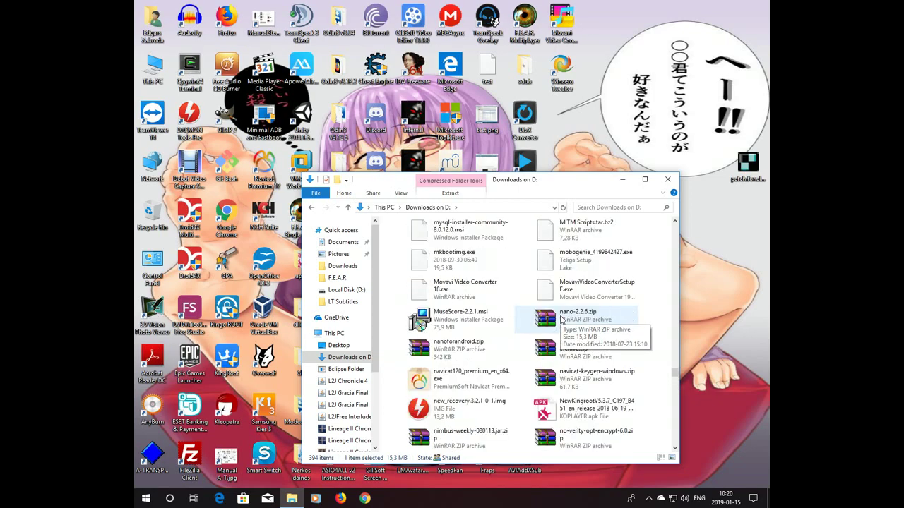
scroll(562, 320, "up", 5)
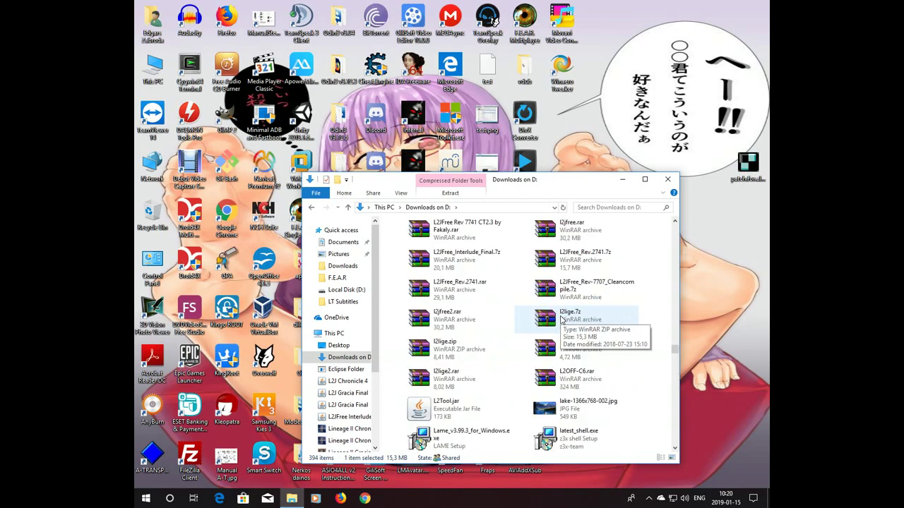
scroll(561, 319, "down", 3)
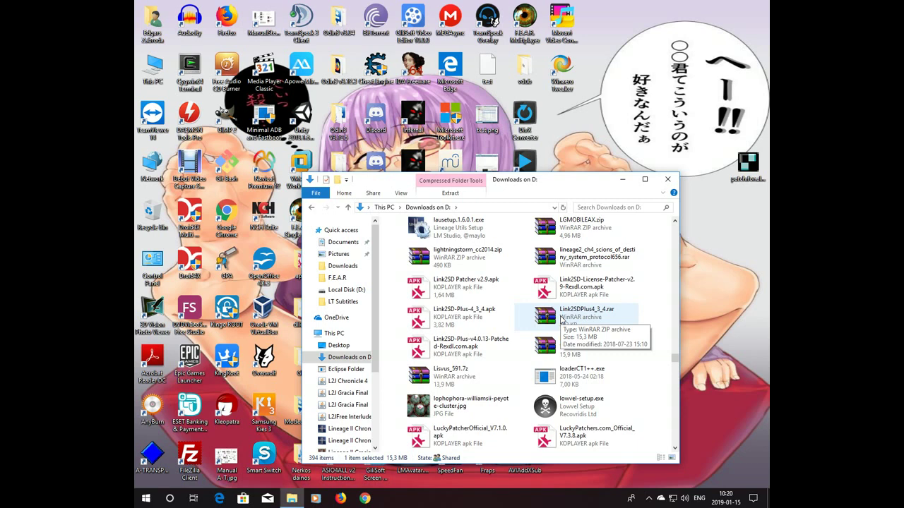
scroll(561, 319, "down", 8)
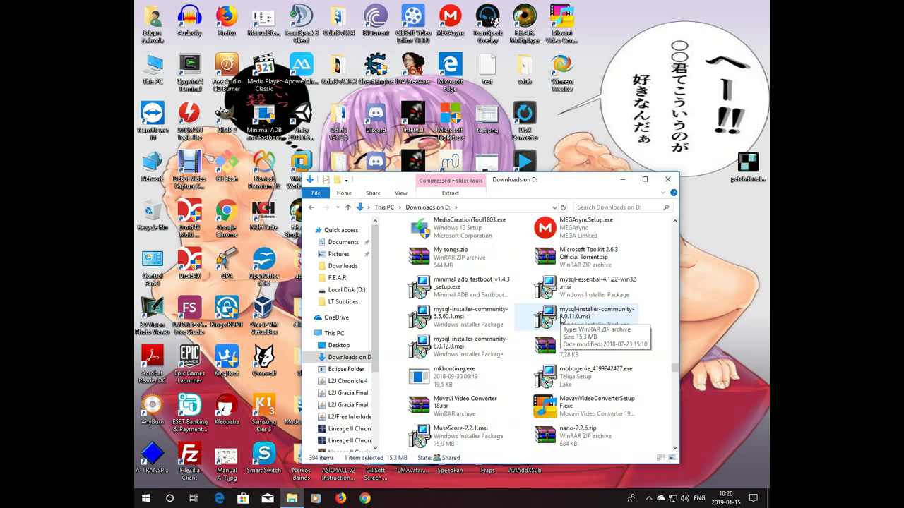
scroll(561, 320, "down", 3)
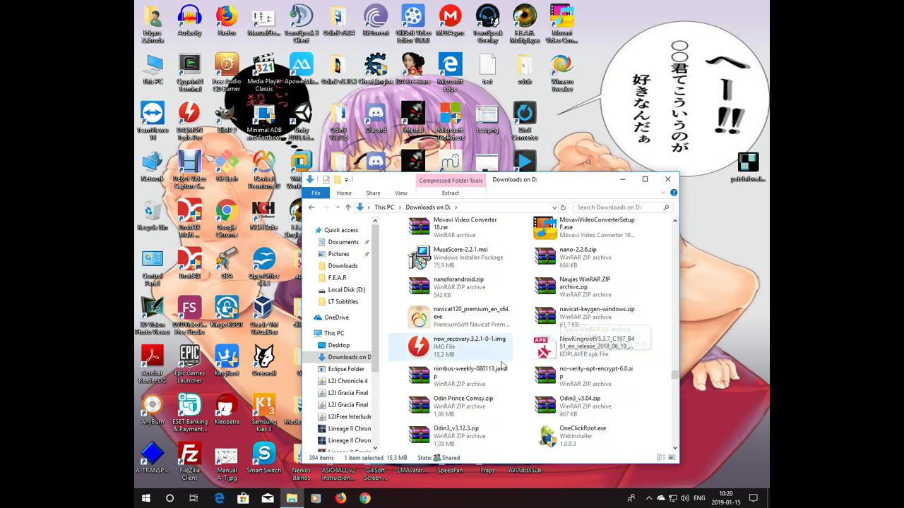
double_click(476, 345)
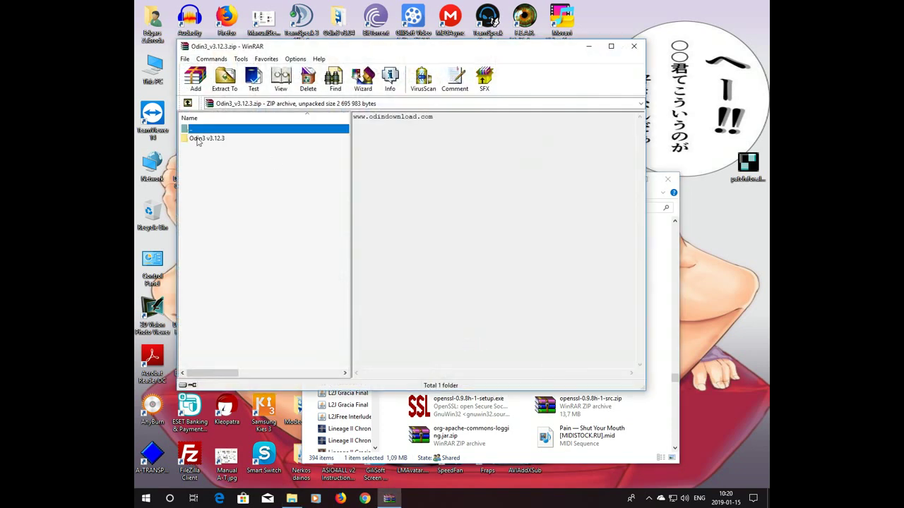
Step: Extract the Odin3 v3.12.3 folder to the root of drive D: and close the archive
left_click_drag(191, 144, 190, 139)
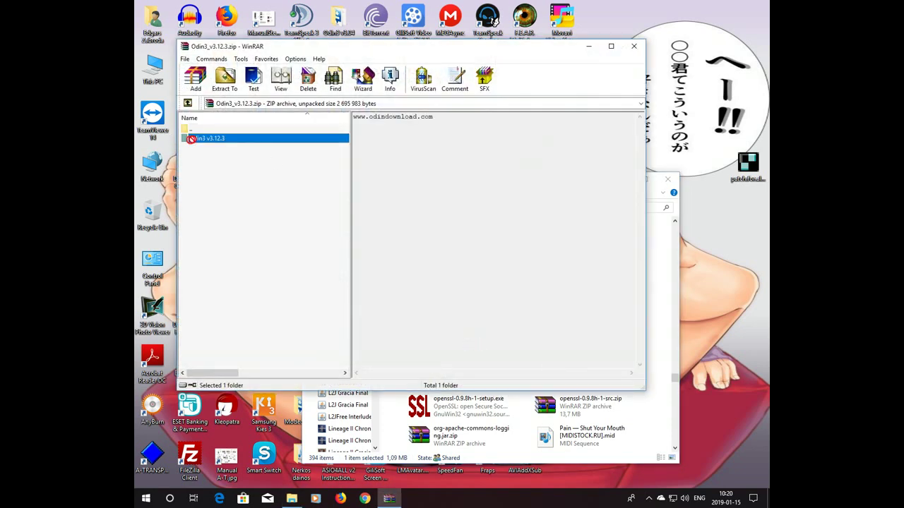
left_click(225, 79)
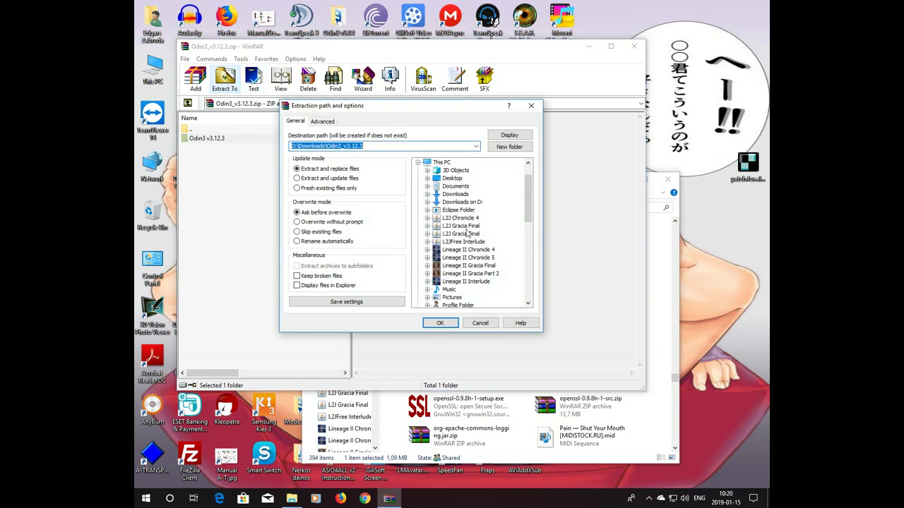
scroll(467, 234, "down", 3)
double_click(459, 266)
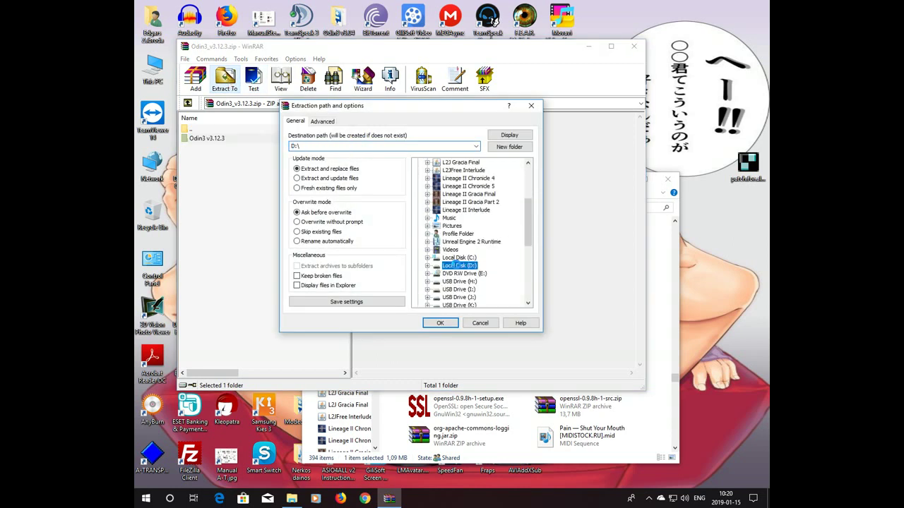
left_click(441, 323)
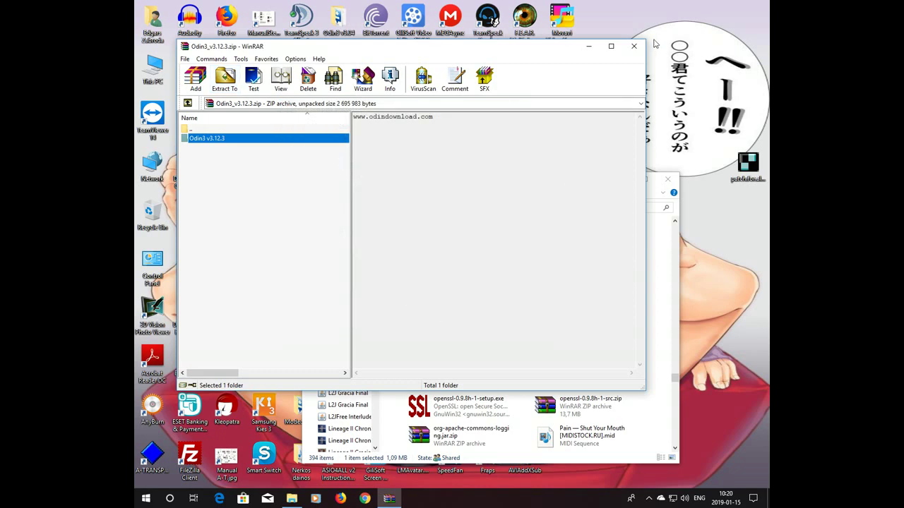
left_click(633, 46)
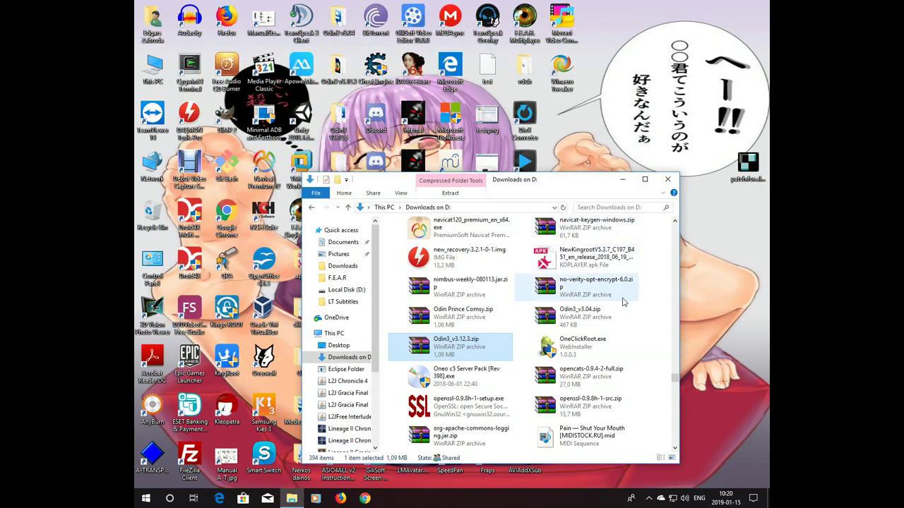
Step: Find the firmware archive J510FNXXU2BQJ8_7.1.1_4File.zip in the downloads folder and open it
scroll(623, 302, "up", 15)
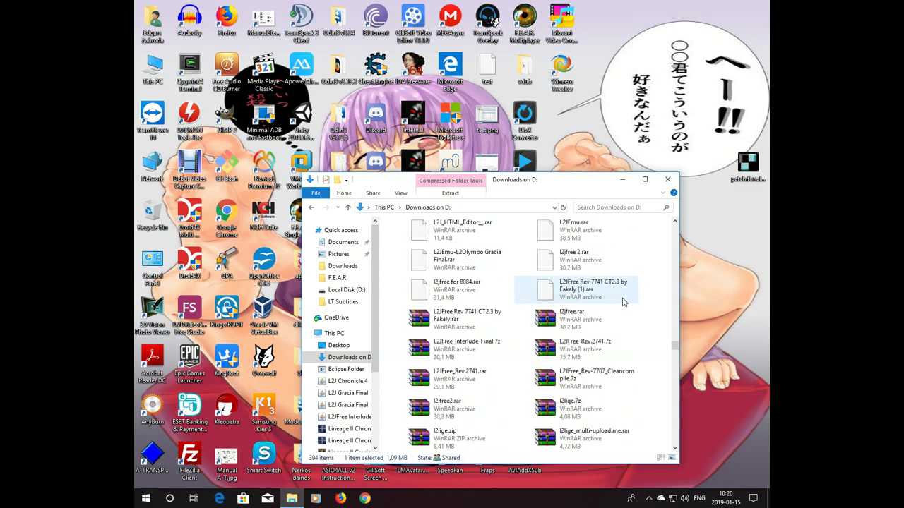
scroll(623, 303, "up", 10)
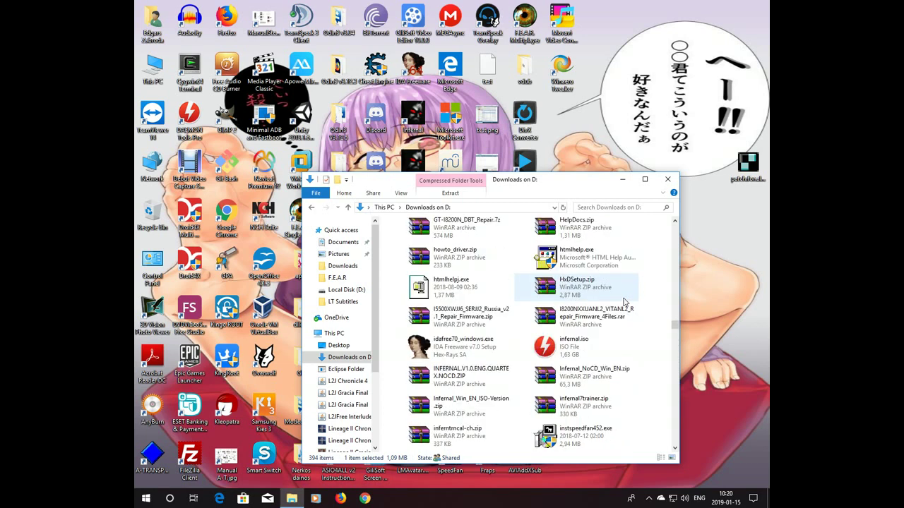
scroll(623, 303, "down", 2)
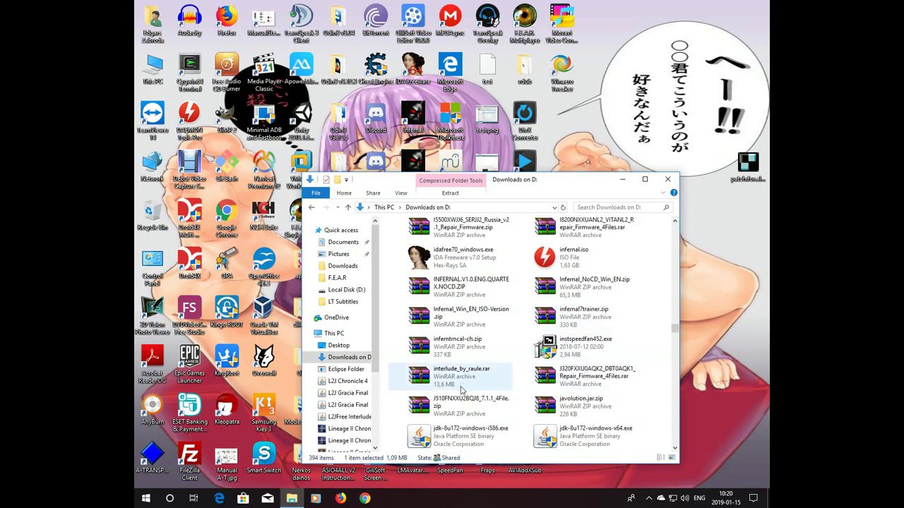
double_click(455, 404)
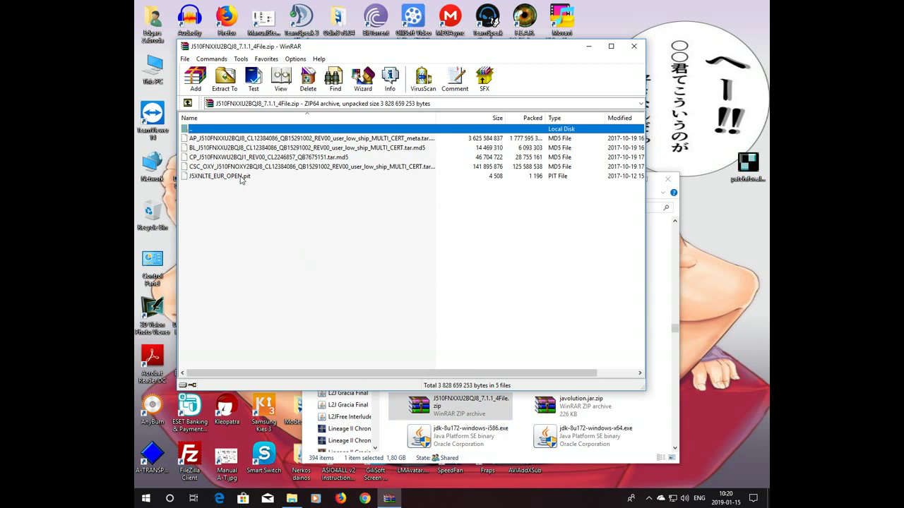
Step: Examine the AP, BL, CP and CSC firmware files in the archive one by one
left_click(248, 139)
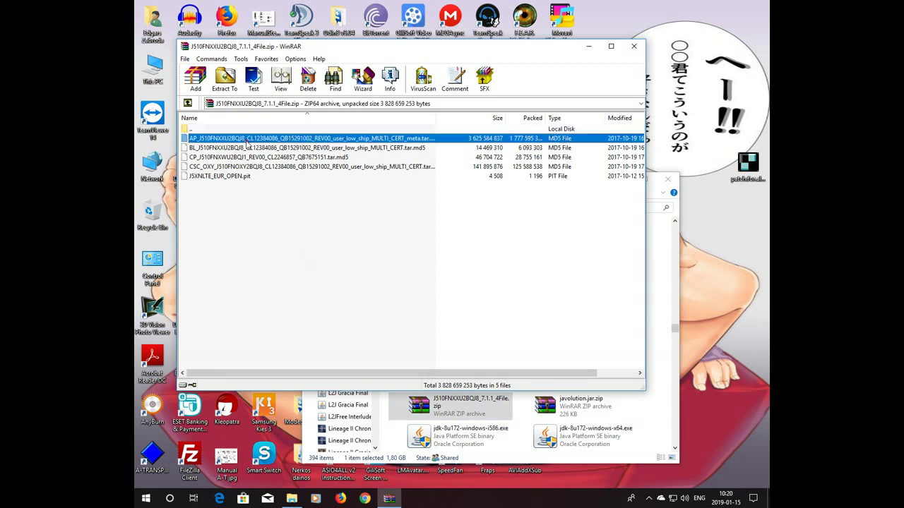
left_click(246, 148)
left_click(248, 139)
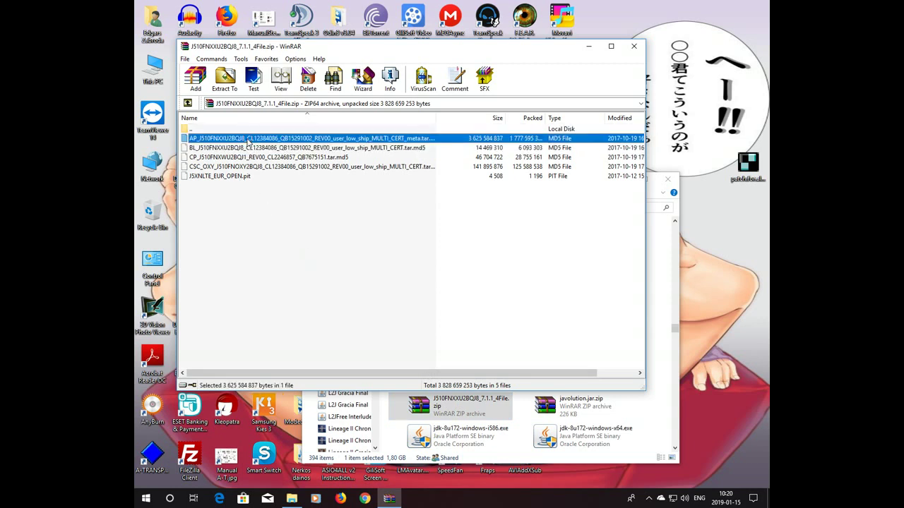
left_click(248, 148)
left_click(249, 157)
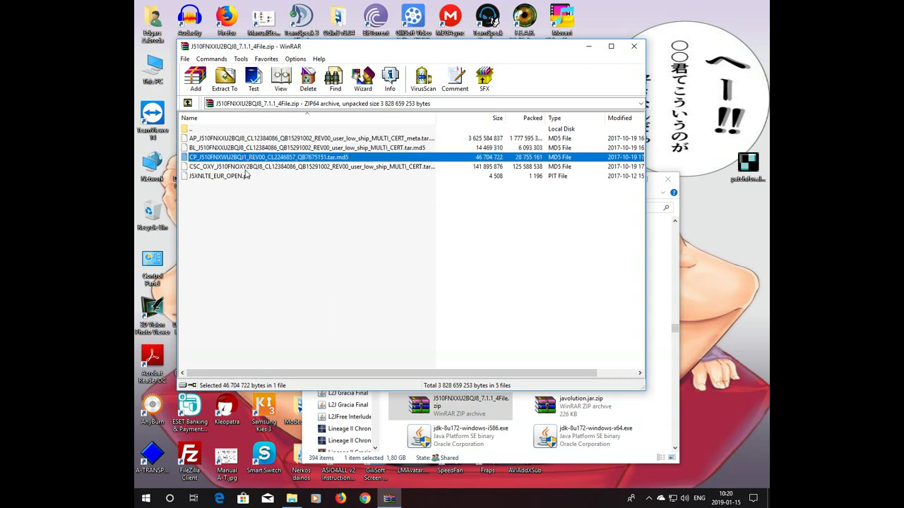
left_click(245, 168)
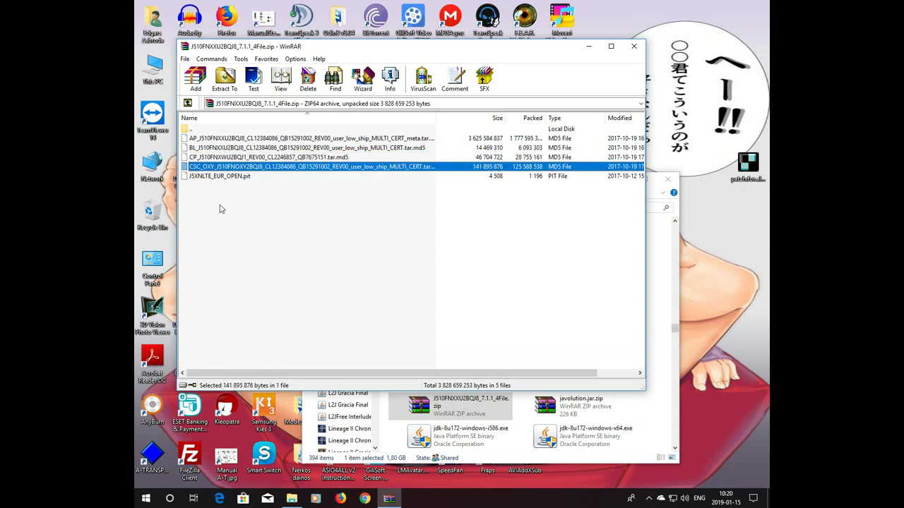
Step: Extract all five firmware files, including the PIT file, to the My samsung folder on drive D:, replacing all existing files
left_click_drag(221, 199, 226, 134)
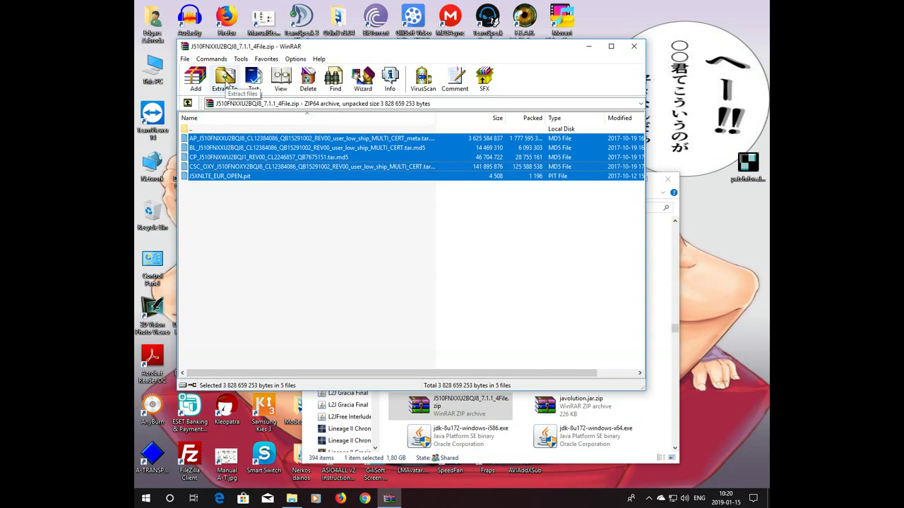
left_click(226, 83)
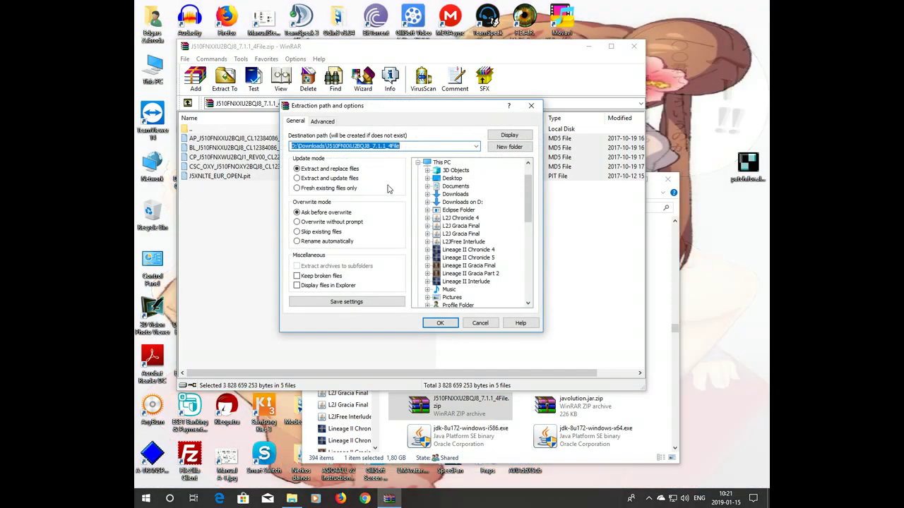
scroll(452, 220, "down", 3)
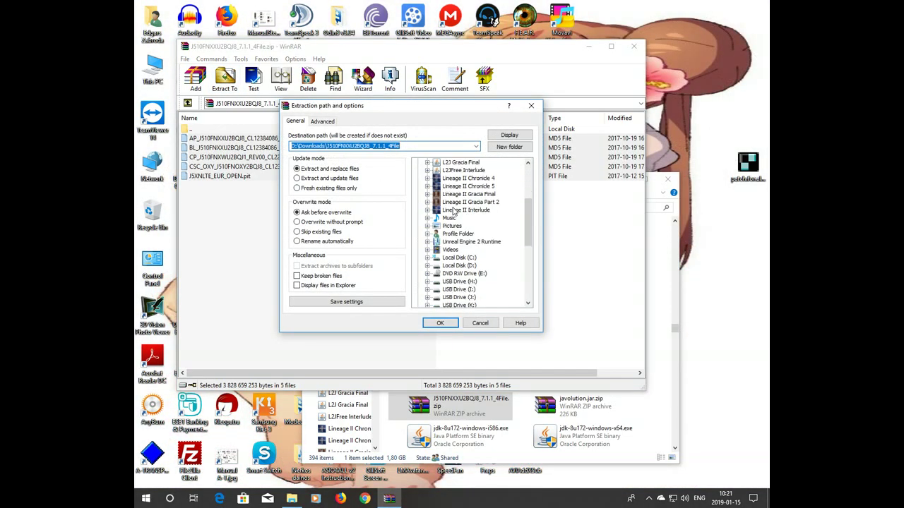
left_click(452, 266)
left_click(427, 265)
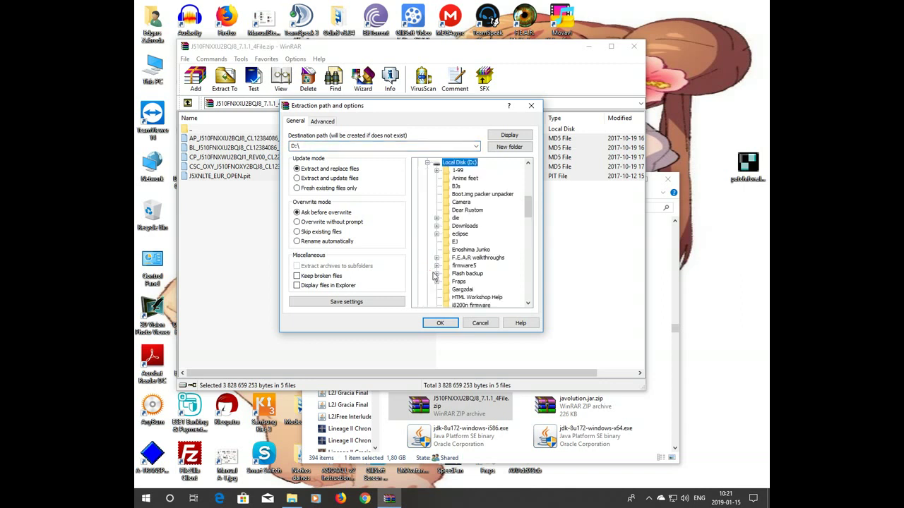
scroll(435, 276, "down", 6)
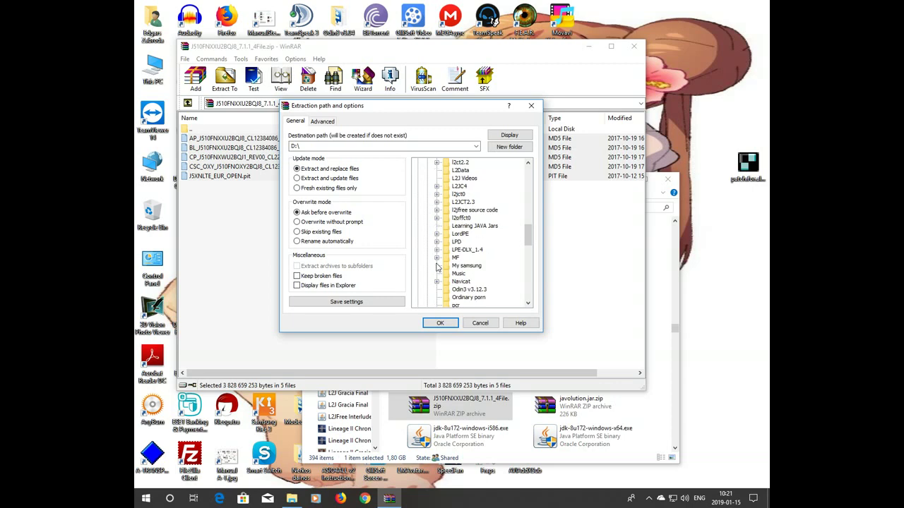
left_click(460, 266)
left_click(437, 327)
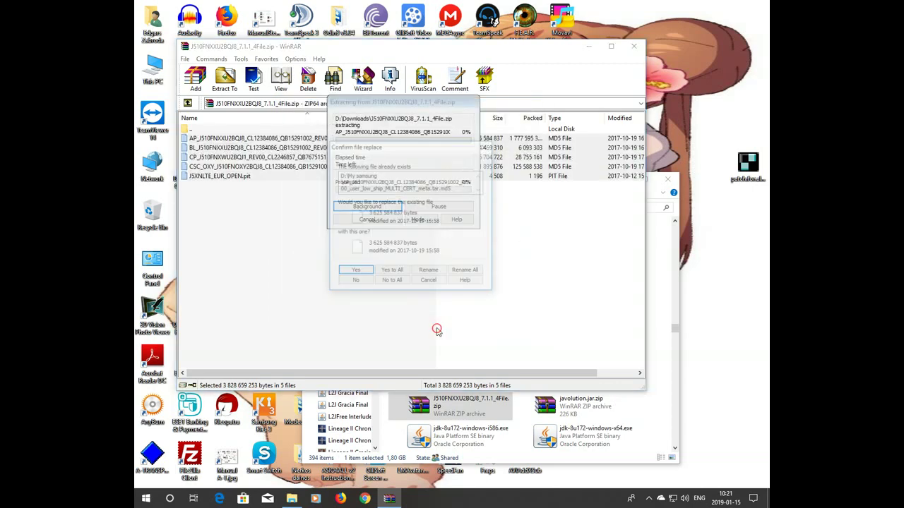
left_click(394, 274)
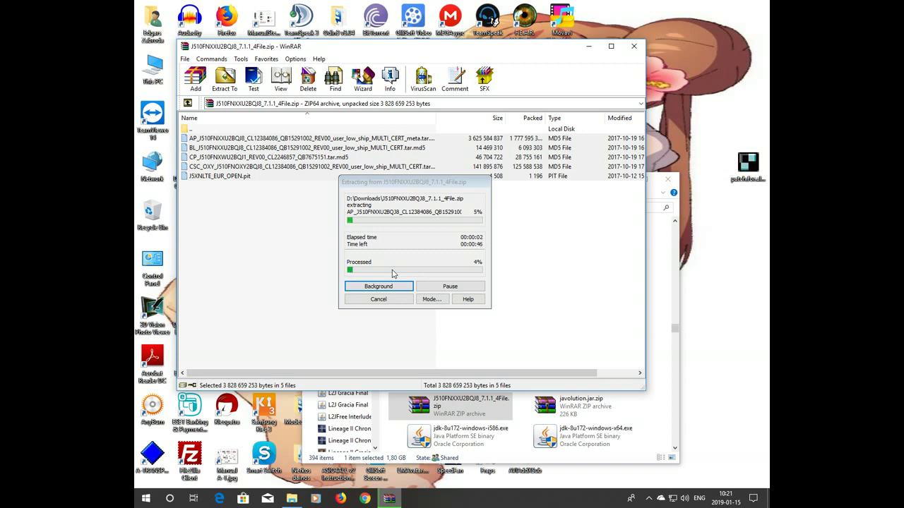
Step: Let the firmware extraction run to completion, then close the J510FNXXU2BQJ8_7.1.1_4File.zip archive
left_click(498, 139)
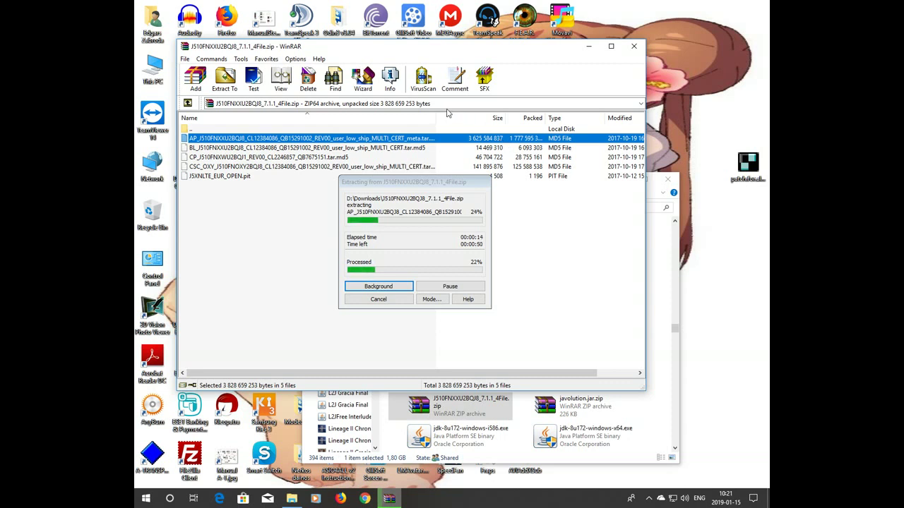
left_click_drag(433, 118, 439, 117)
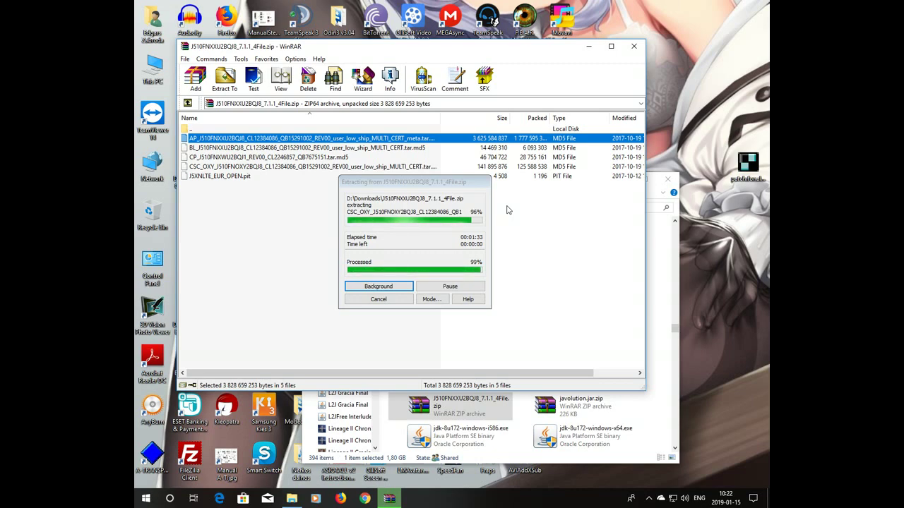
left_click(633, 46)
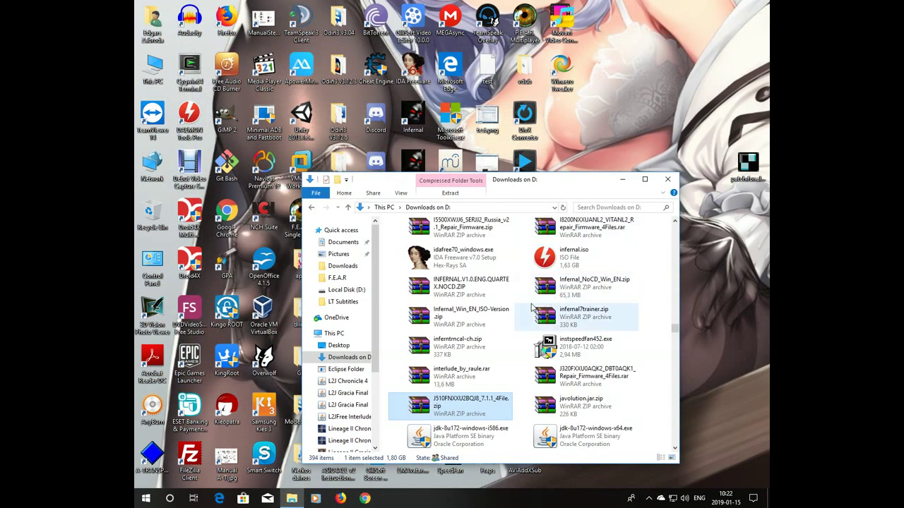
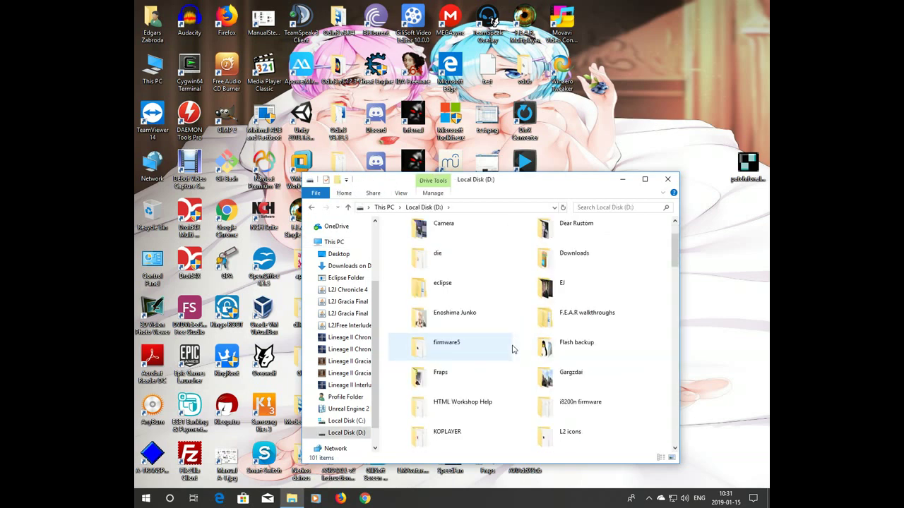
Step: Launch Odin3.exe from the Odin3 v3.12.3 folder on drive D: and check the log for the connected device
scroll(514, 349, "down", 6)
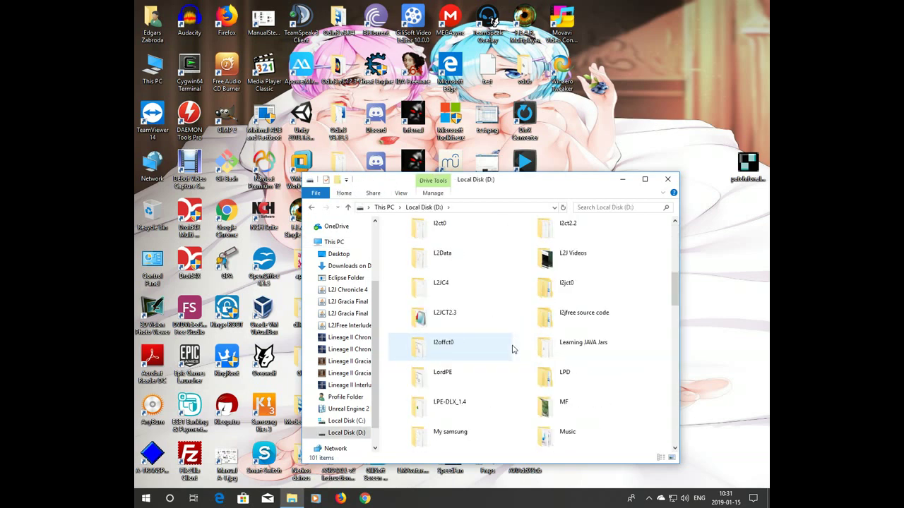
scroll(514, 349, "down", 2)
left_click(556, 378)
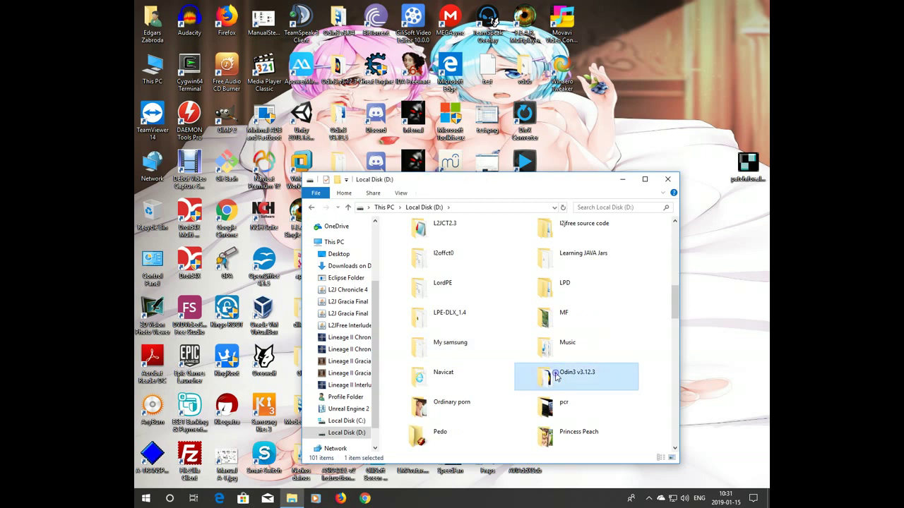
double_click(556, 378)
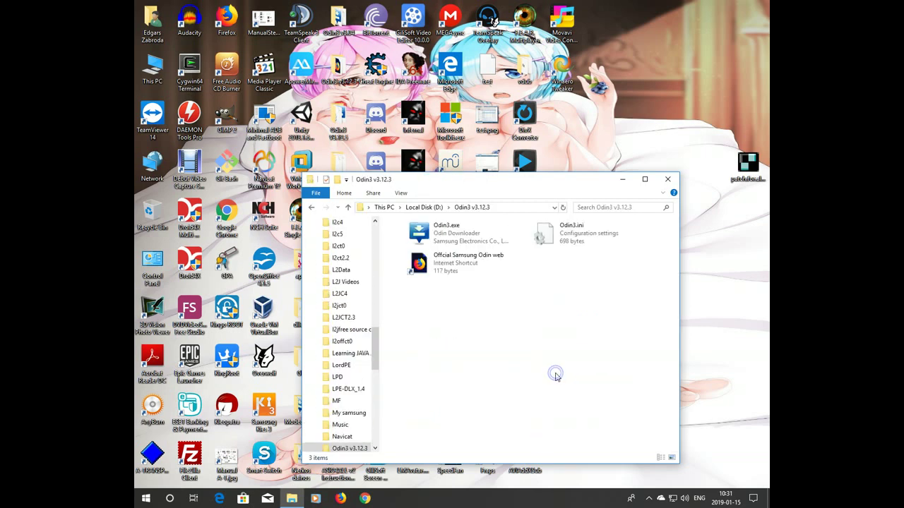
double_click(477, 236)
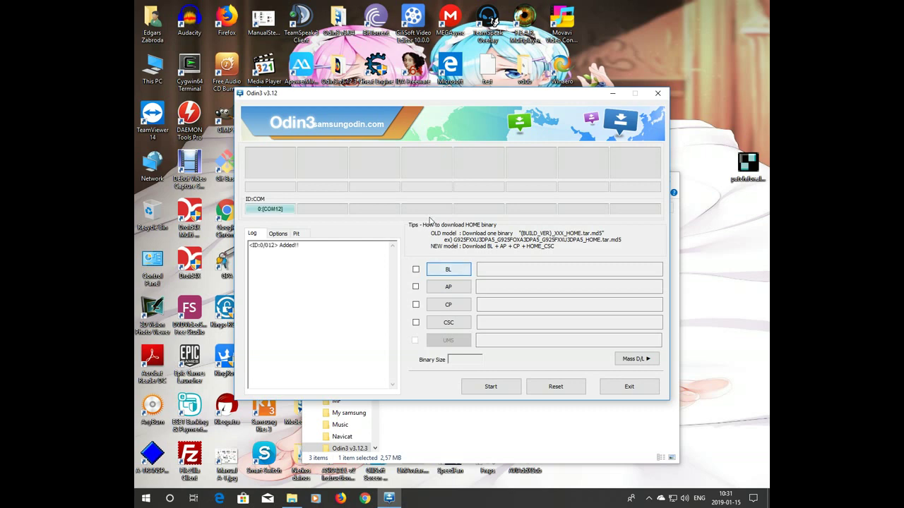
left_click_drag(308, 245, 251, 247)
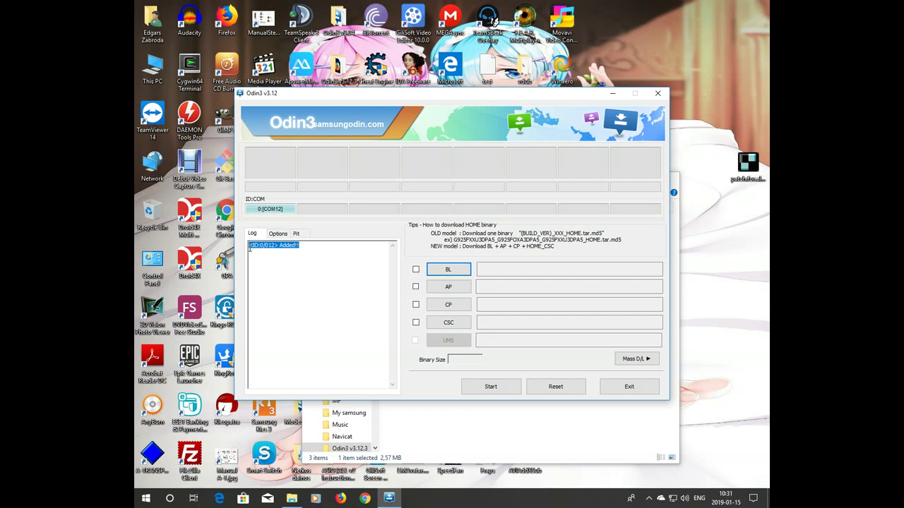
Step: Load the BL_J510FNXXU2BQJ8 firmware file from the My samsung folder as the BL file and review the MD5 check log
left_click(452, 273)
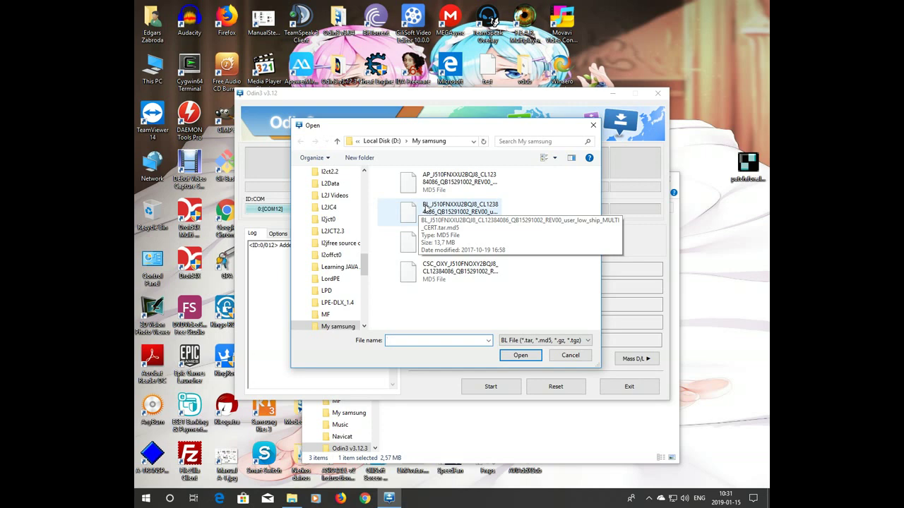
left_click(427, 208)
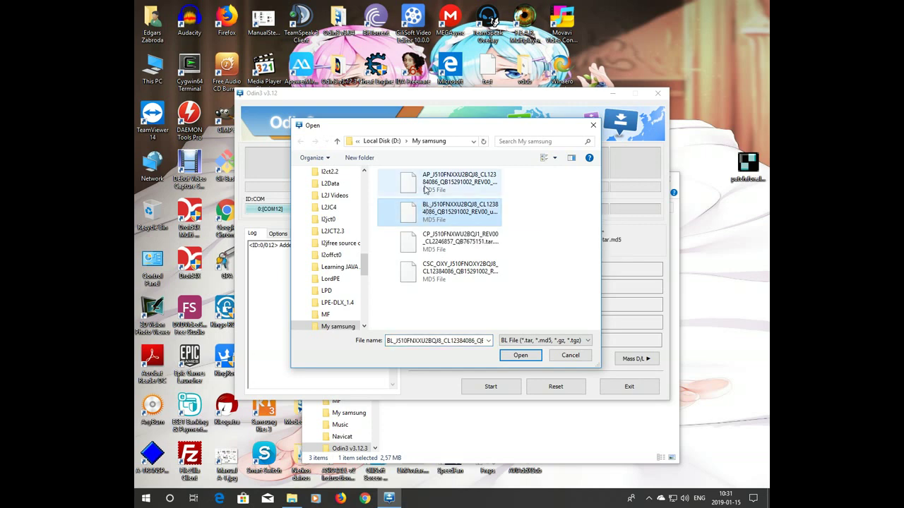
double_click(426, 211)
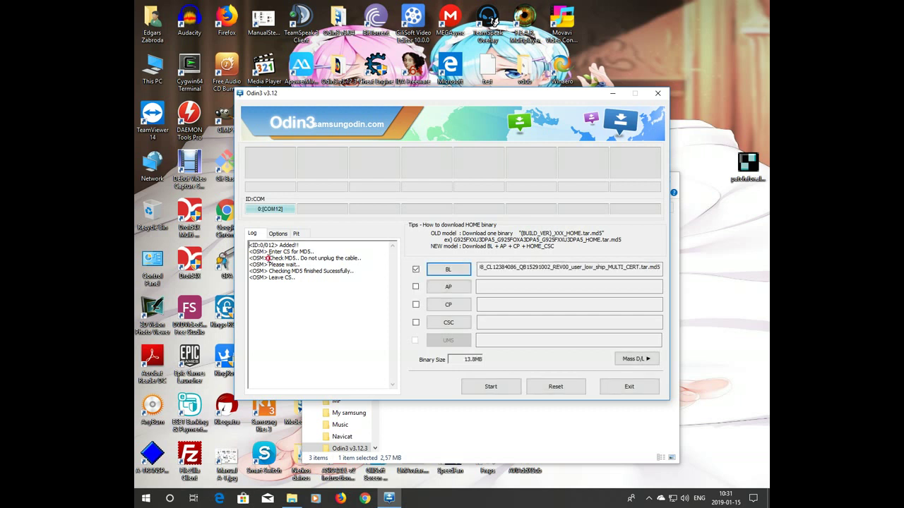
left_click_drag(363, 259, 270, 259)
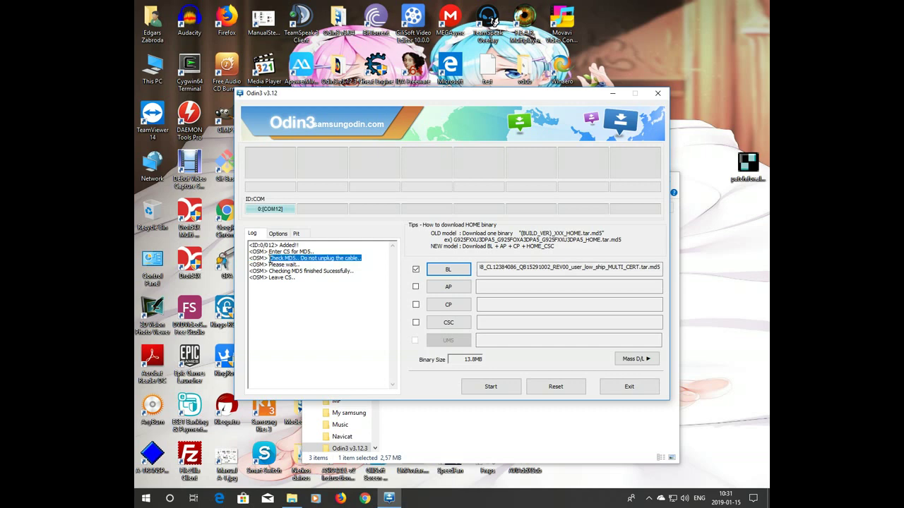
left_click(298, 279)
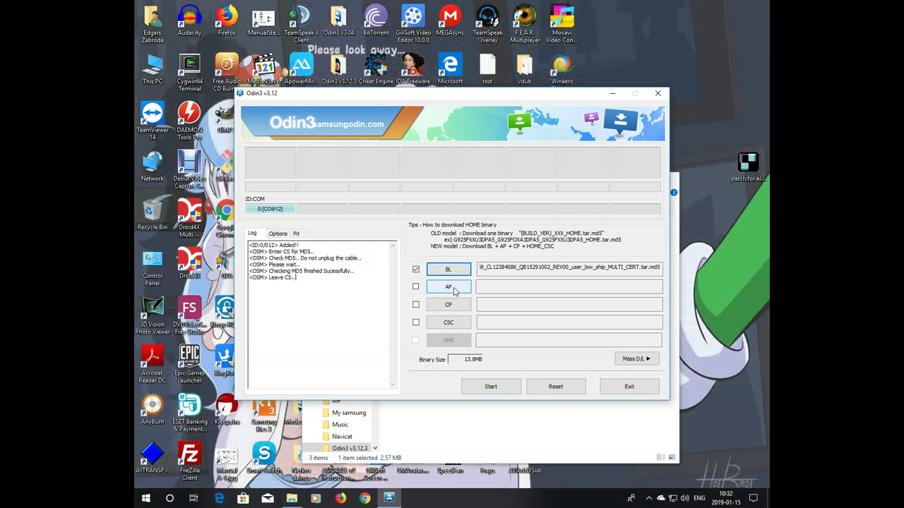
Step: Load the AP_J510FNXXU2BQJ8 firmware file from the My samsung folder as the AP file
left_click(450, 286)
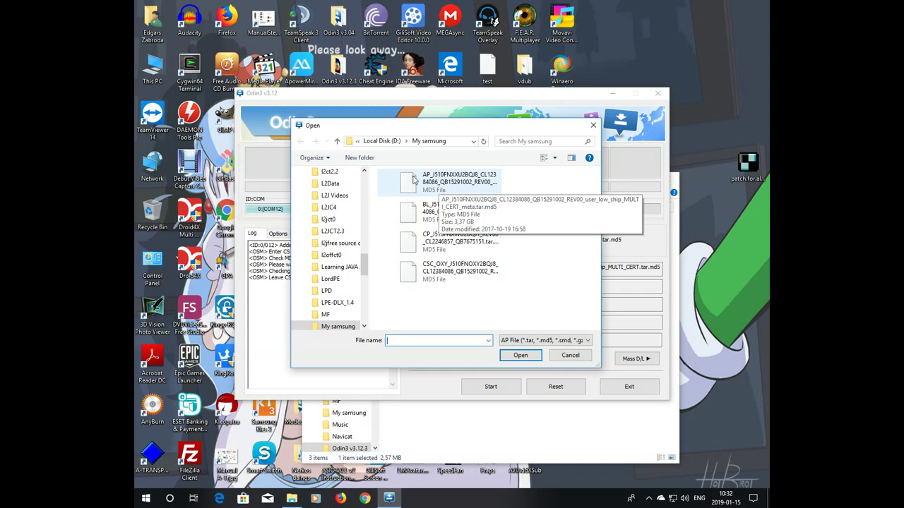
double_click(423, 181)
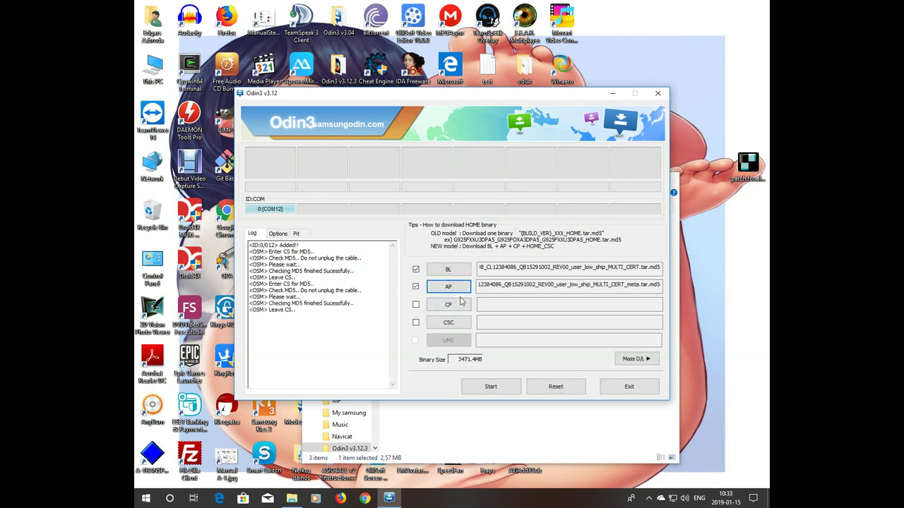
left_click_drag(491, 291, 708, 293)
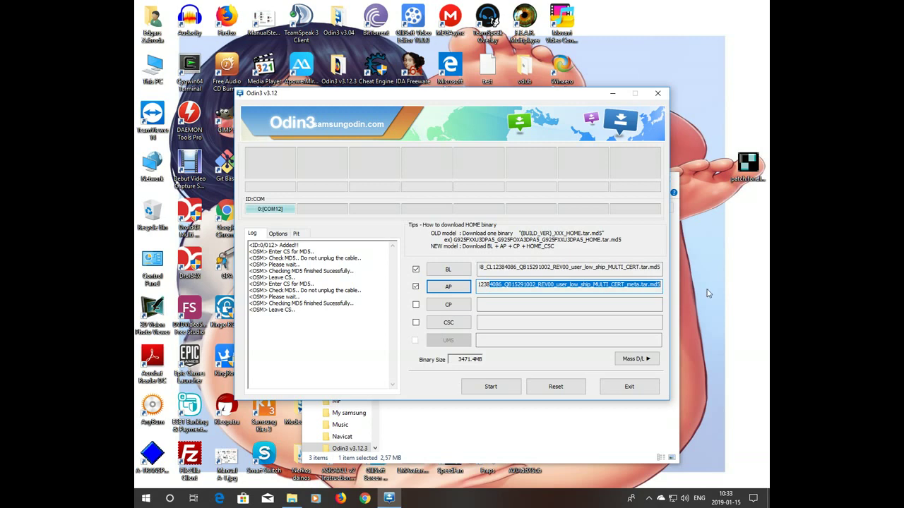
Step: Load the CP_J510FNXWU2BQJ1 file as the CP file and the CSC_OXY_J510FNOXY2BQJ8 file as the CSC file
left_click(444, 306)
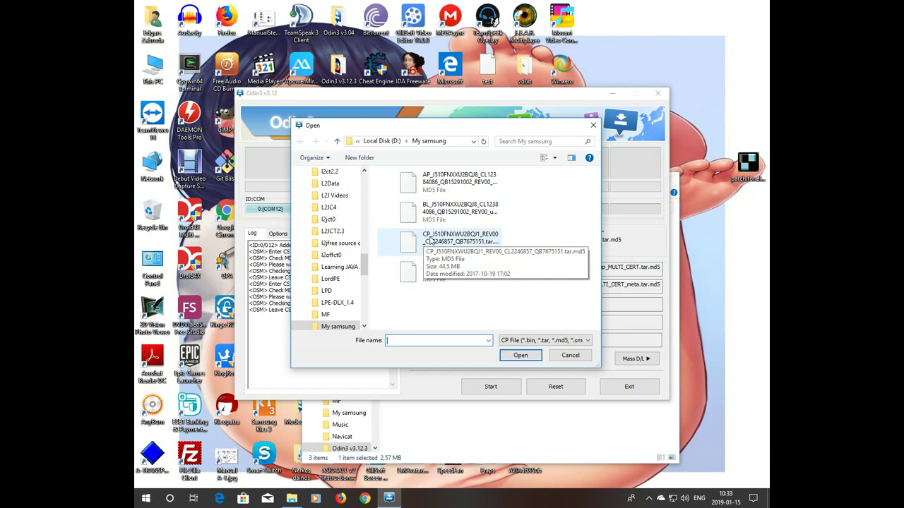
double_click(429, 240)
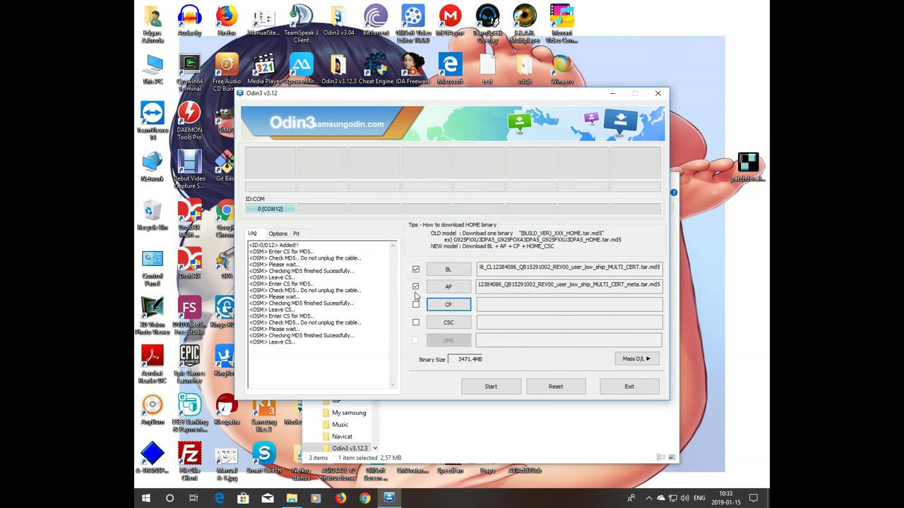
left_click(460, 323)
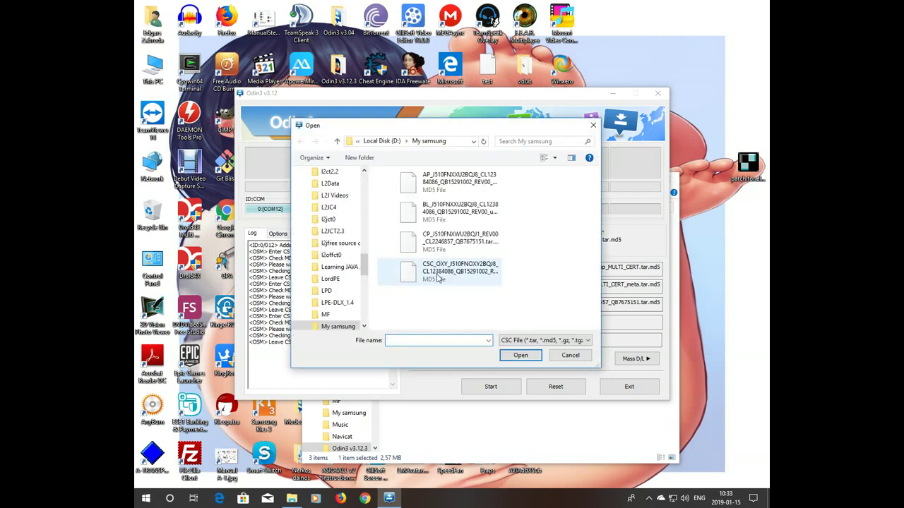
left_click(438, 275)
double_click(437, 277)
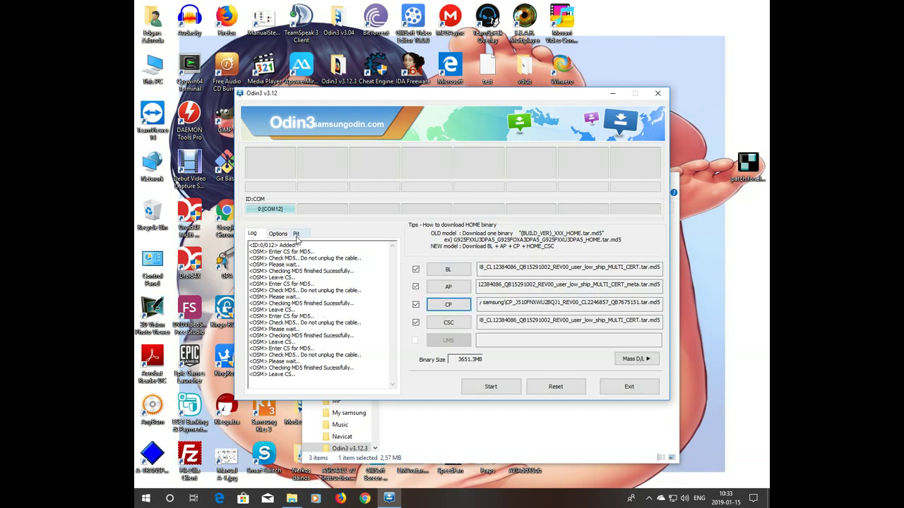
Step: Accept the PIT warning and load J5XNLTE_EUR_OPEN.pit from the My samsung folder as the PIT file
left_click(296, 234)
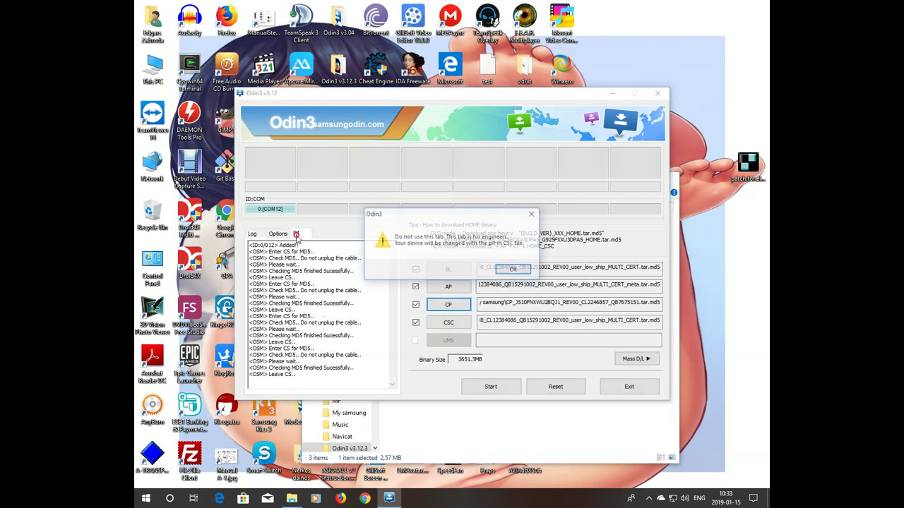
left_click(510, 269)
left_click(322, 262)
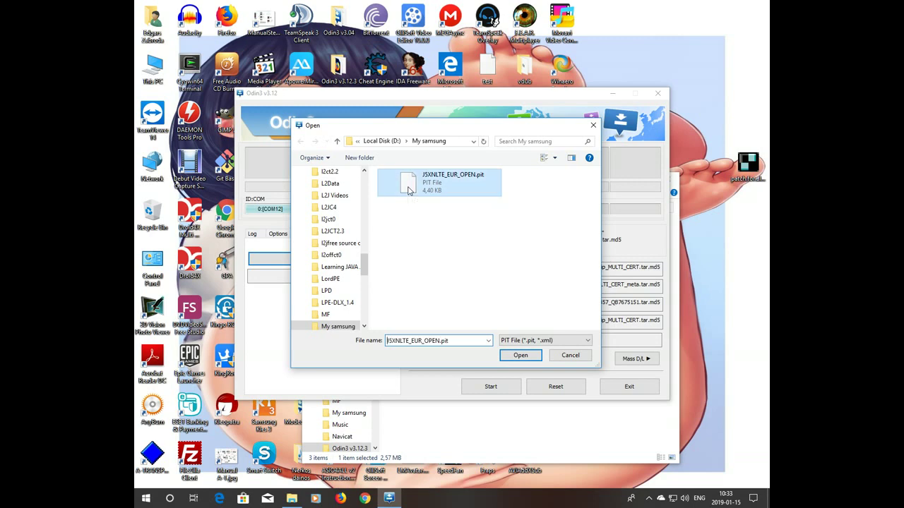
double_click(408, 189)
Step: Review the flashing options, return to the log and start flashing the loaded firmware to the phone
left_click(278, 234)
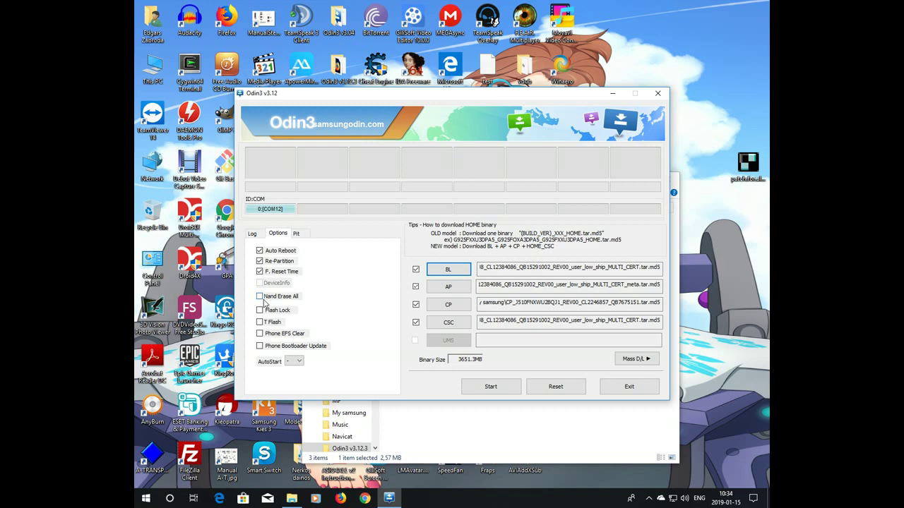
left_click(257, 234)
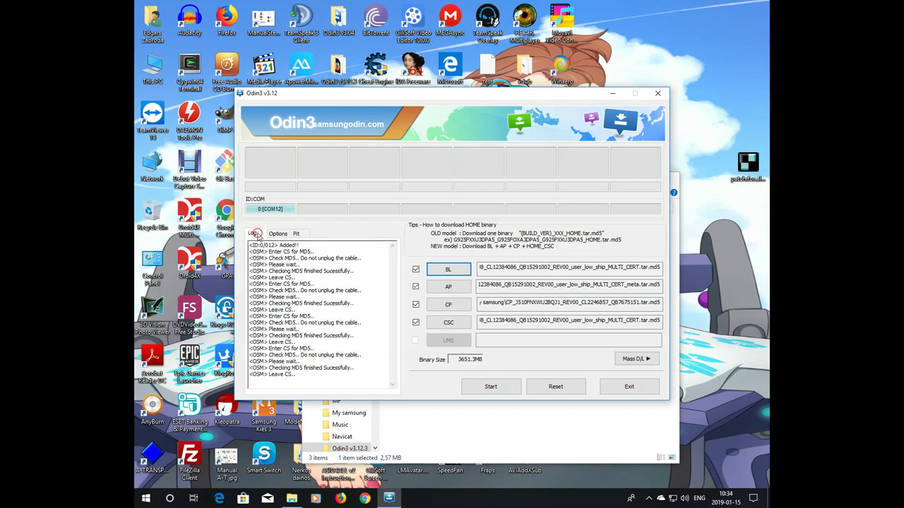
left_click(491, 388)
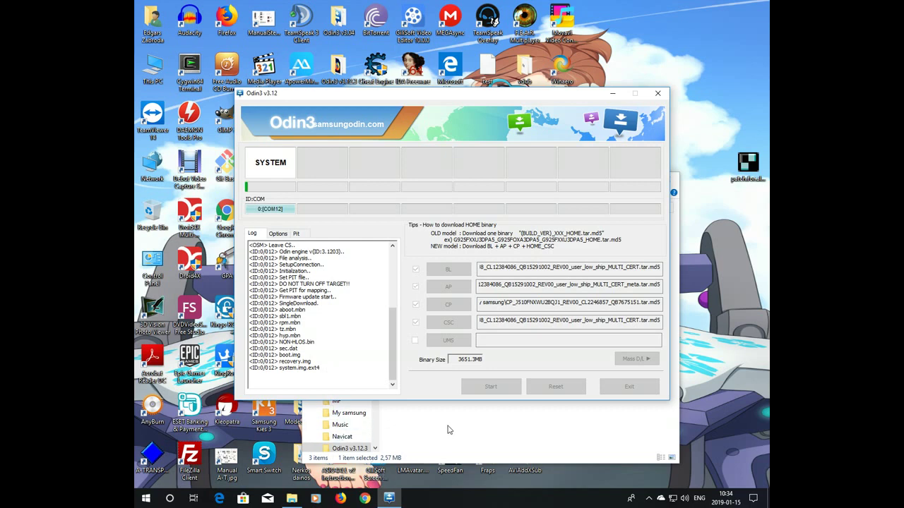
left_click(447, 429)
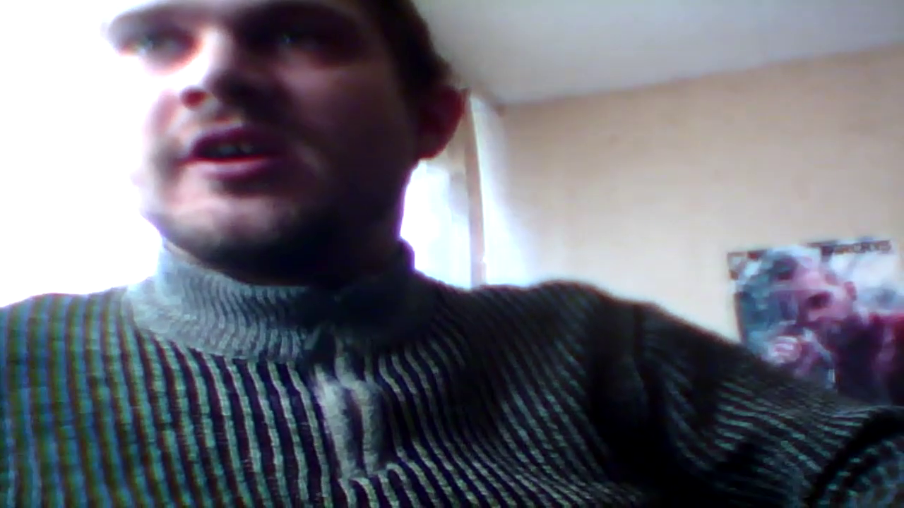